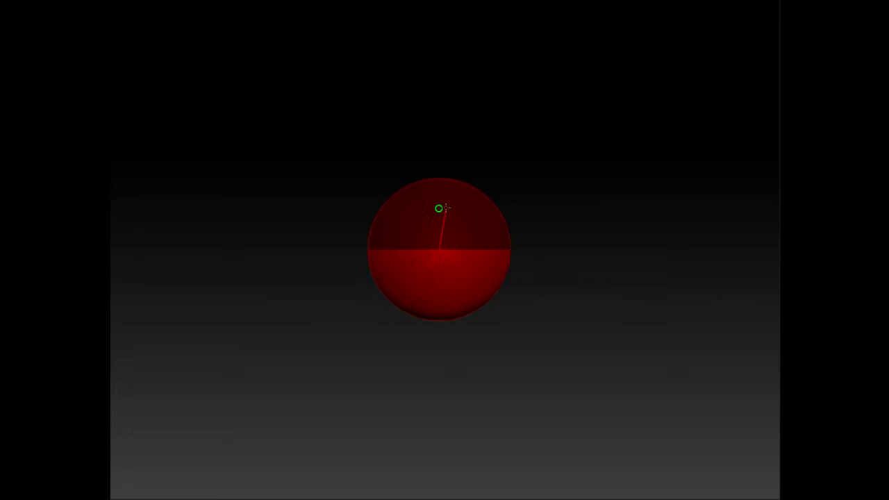
Pull shoulders with arm stubs and a head out of the root ZSphere.
drag(380, 129, 350, 120)
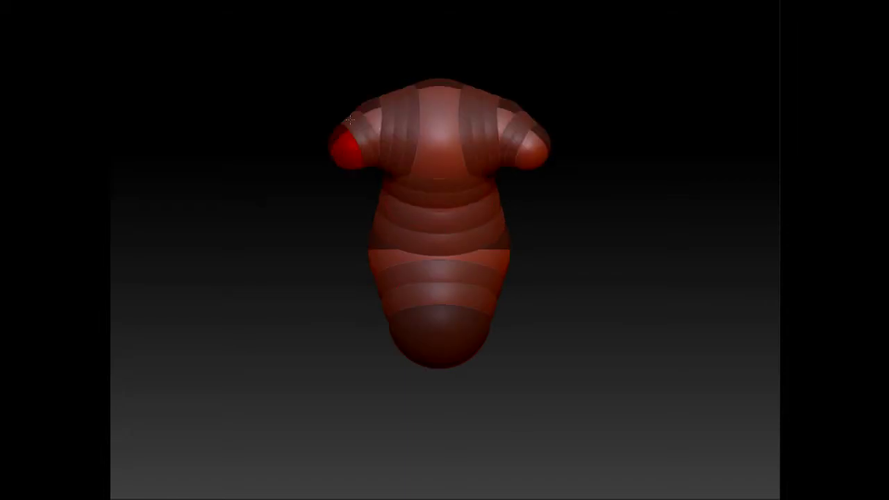
drag(442, 43, 433, 20)
drag(344, 139, 382, 125)
drag(264, 229, 437, 131)
mouse_move(375, 236)
mouse_down()
mouse_move(417, 202)
mouse_move(512, 193)
mouse_up()
drag(354, 193, 445, 139)
Stretch the arm chain out long and pull the legs down to full length.
mouse_move(417, 208)
mouse_down()
mouse_move(342, 380)
mouse_move(431, 338)
mouse_move(447, 241)
mouse_up()
mouse_move(461, 168)
mouse_down()
mouse_move(431, 148)
mouse_move(427, 331)
mouse_up()
mouse_move(421, 257)
mouse_down()
mouse_move(421, 332)
mouse_move(373, 158)
mouse_up()
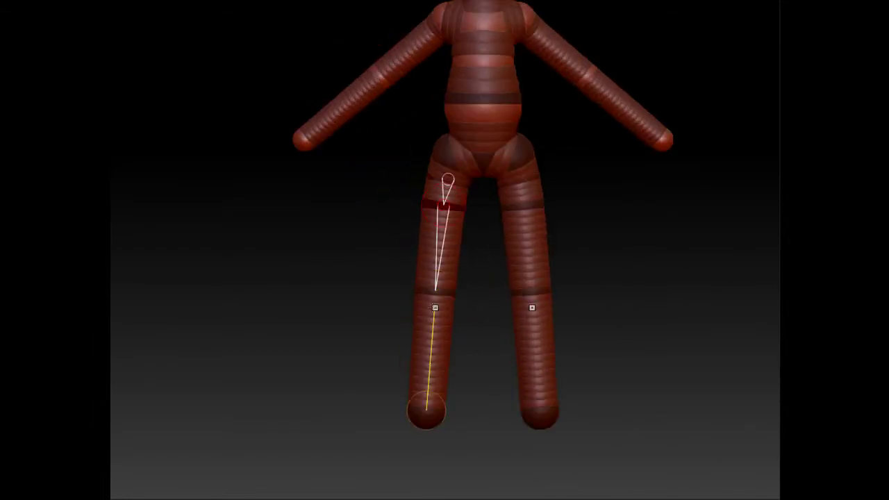
drag(432, 332, 428, 334)
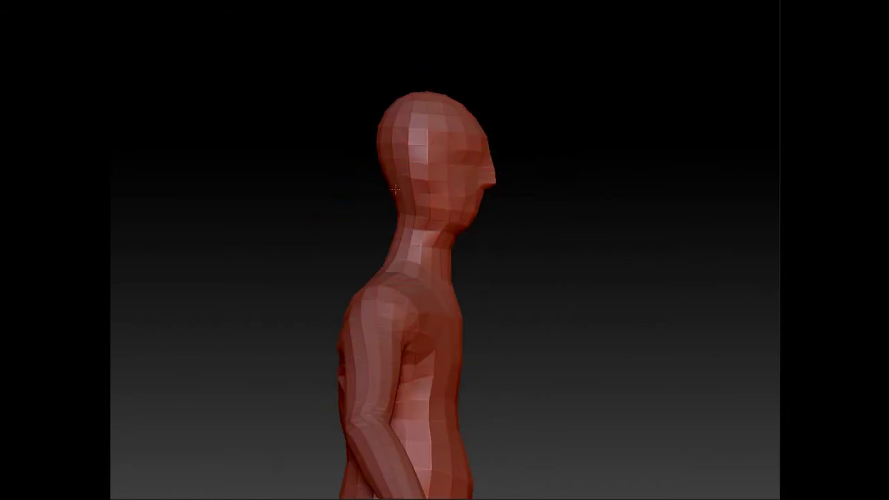
Bulge out the back and top of the skinned figure's head with the Move brush.
drag(395, 189, 423, 111)
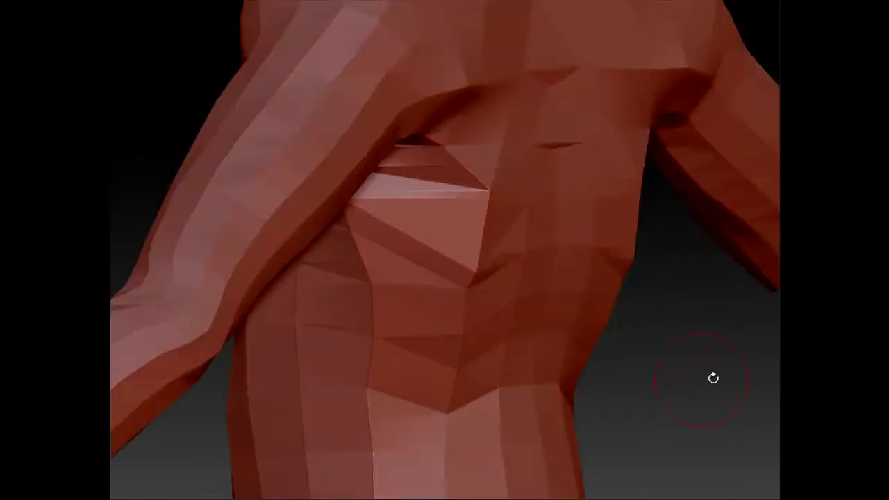
Enlarge the brush and sculpt the brow, eye sockets, nose and mouth on the head.
drag(712, 377, 706, 411)
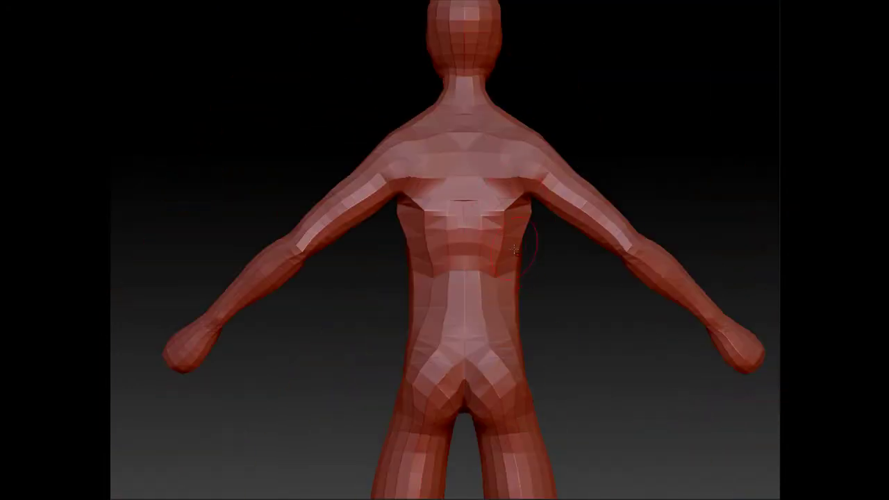
drag(555, 155, 589, 155)
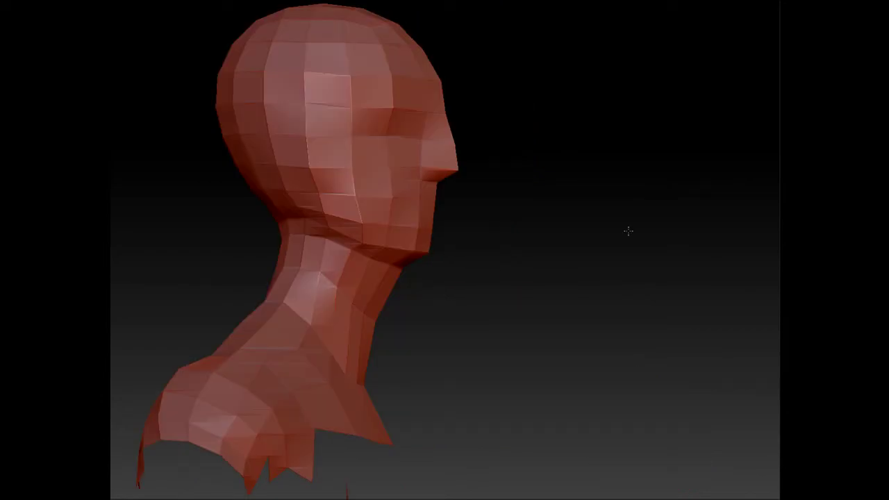
drag(486, 264, 516, 266)
key(s)
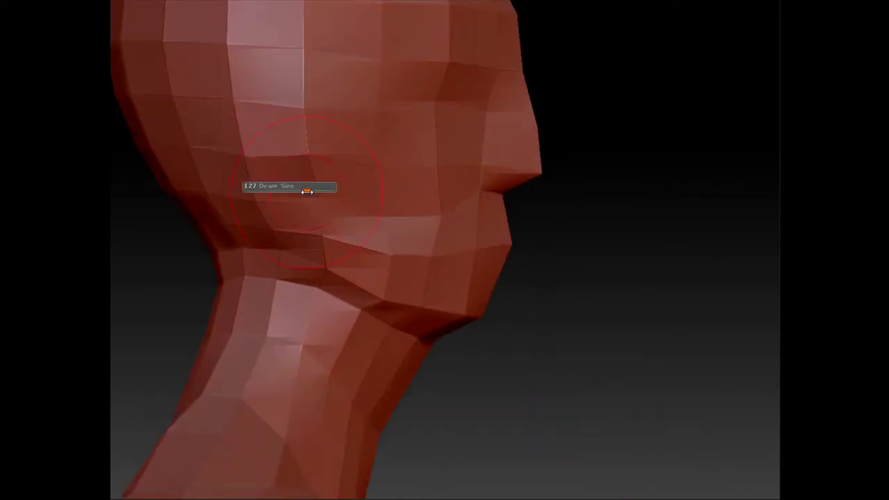
mouse_move(488, 323)
mouse_down()
mouse_move(778, 170)
mouse_move(214, 55)
mouse_move(490, 132)
mouse_up()
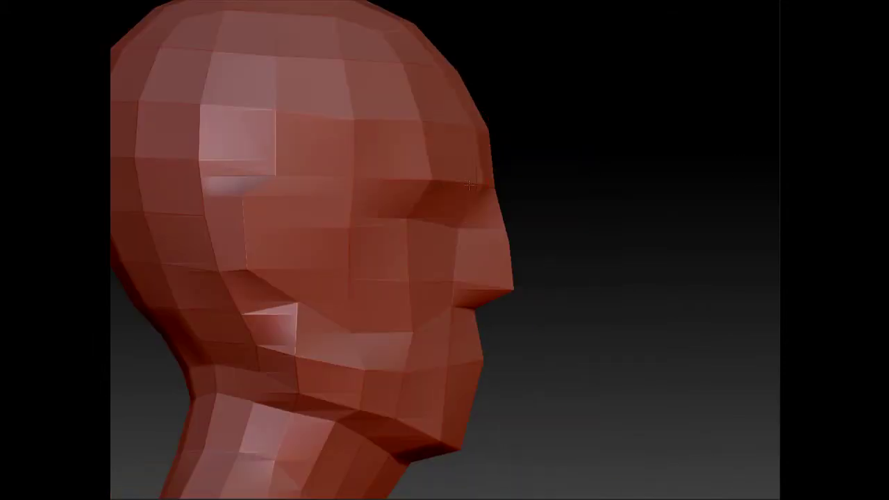
drag(470, 185, 494, 238)
drag(626, 284, 420, 364)
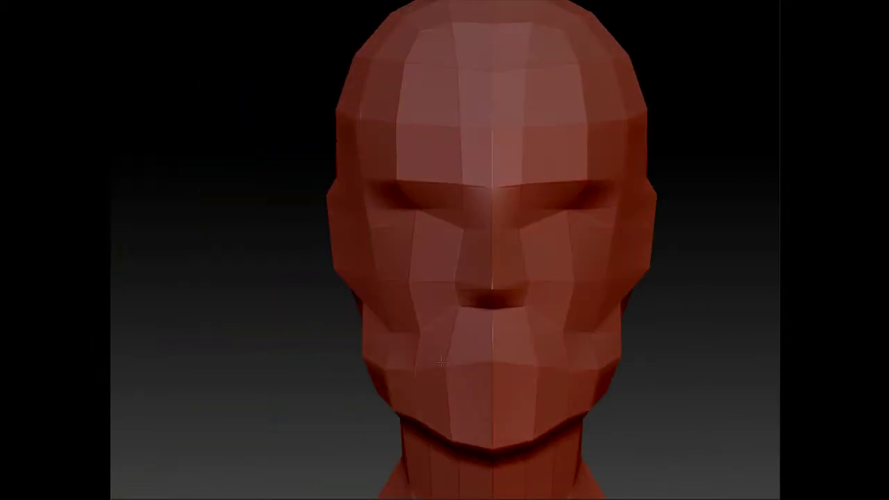
With a smaller brush, stretch the feet forward into long, rounded boot-like shapes.
ctrl+right_drag(405, 379, 585, 301)
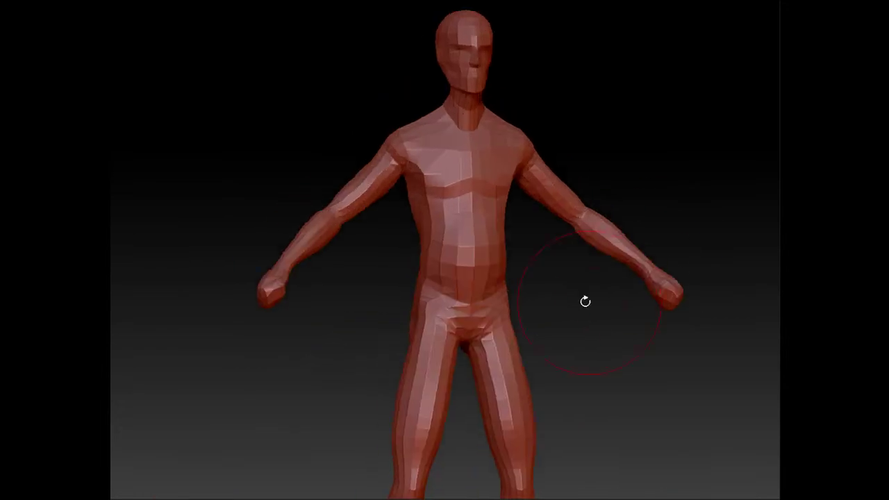
mouse_move(399, 171)
mouse_down()
mouse_move(440, 269)
mouse_move(405, 424)
mouse_up()
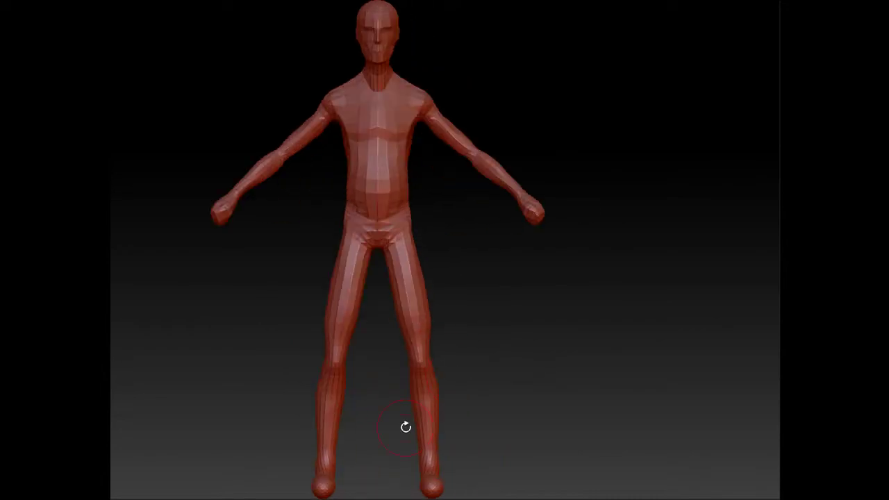
ctrl+right_drag(406, 425, 459, 280)
key(s)
mouse_move(401, 63)
mouse_down()
mouse_move(445, 278)
mouse_move(417, 365)
mouse_move(201, 355)
mouse_up()
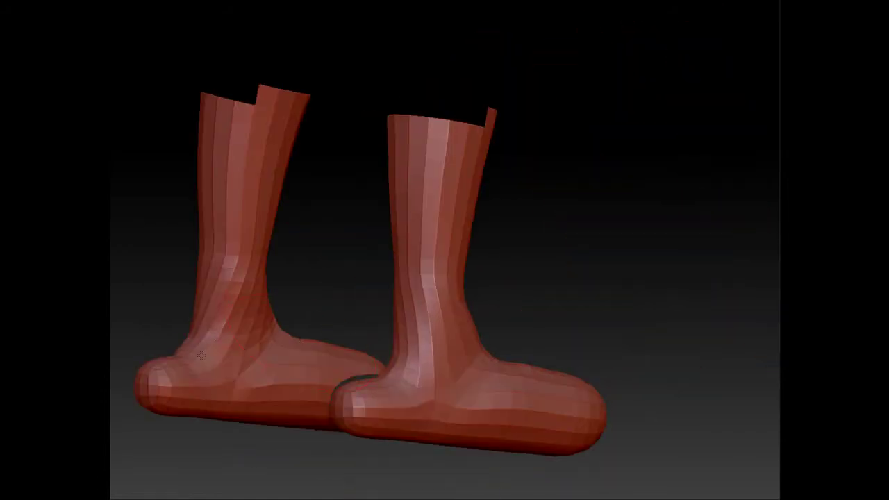
Slim the boot-like feet into heels, ankles and toes, pushing in the back of the leg.
mouse_move(404, 302)
mouse_down()
mouse_move(450, 369)
mouse_move(411, 374)
mouse_move(365, 358)
mouse_move(396, 199)
mouse_move(369, 319)
mouse_move(361, 320)
mouse_move(469, 285)
mouse_move(435, 354)
mouse_move(646, 368)
mouse_move(514, 362)
mouse_move(264, 319)
mouse_up()
mouse_move(356, 300)
mouse_down()
mouse_move(248, 269)
mouse_move(516, 354)
mouse_move(298, 368)
mouse_move(224, 325)
mouse_move(271, 302)
mouse_up()
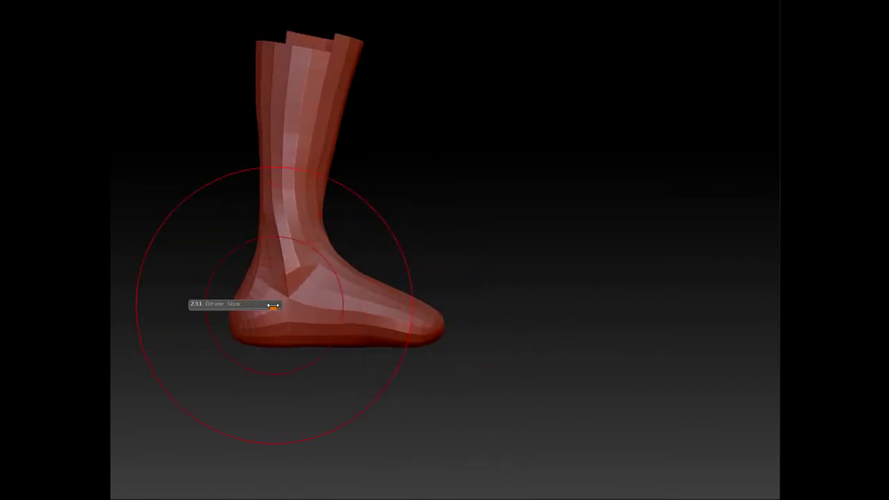
drag(303, 236, 302, 146)
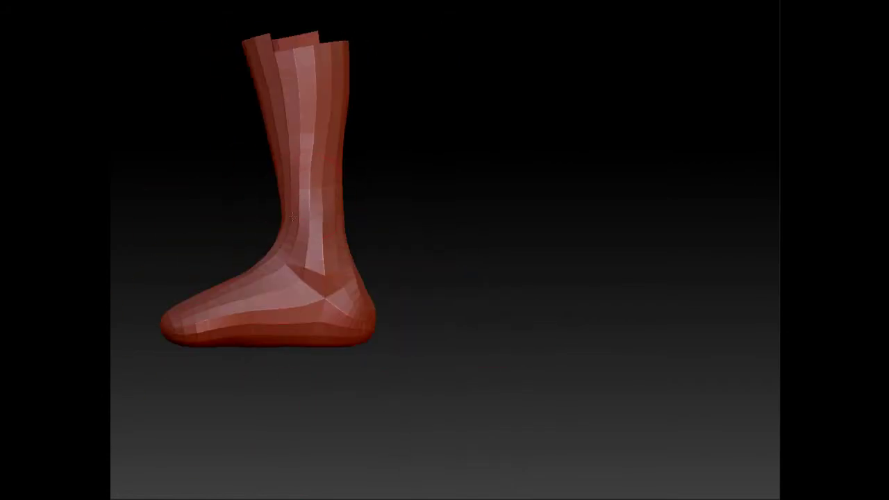
mouse_move(255, 276)
mouse_down()
mouse_move(179, 318)
mouse_move(590, 421)
mouse_move(345, 380)
mouse_move(510, 197)
mouse_up()
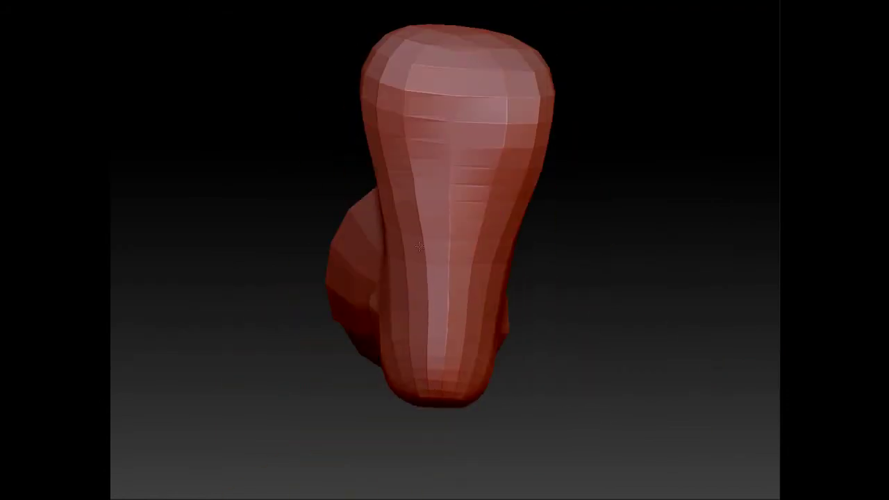
drag(420, 246, 388, 152)
mouse_move(526, 61)
mouse_down()
mouse_move(376, 362)
mouse_move(498, 295)
mouse_up()
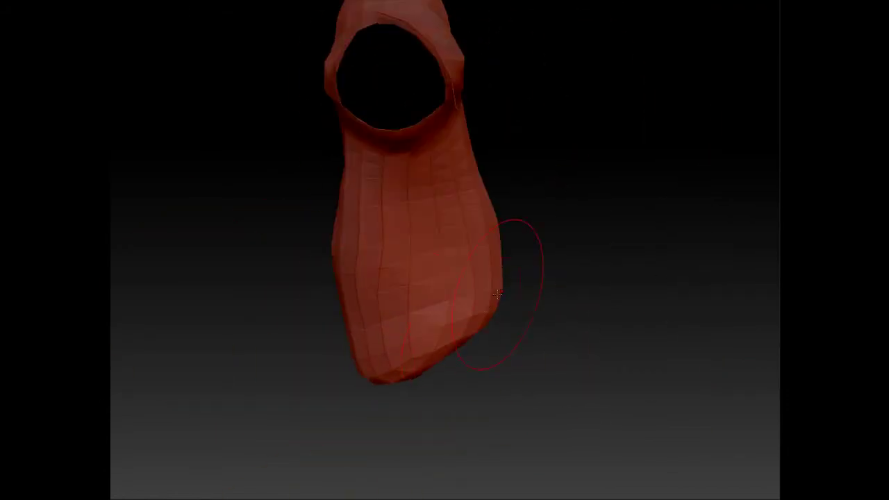
drag(423, 356, 439, 324)
Refine the shins and calves, checking both legs and feet from below and the side.
mouse_move(463, 354)
mouse_down()
mouse_move(512, 369)
mouse_move(449, 419)
mouse_move(487, 312)
mouse_move(506, 285)
mouse_up()
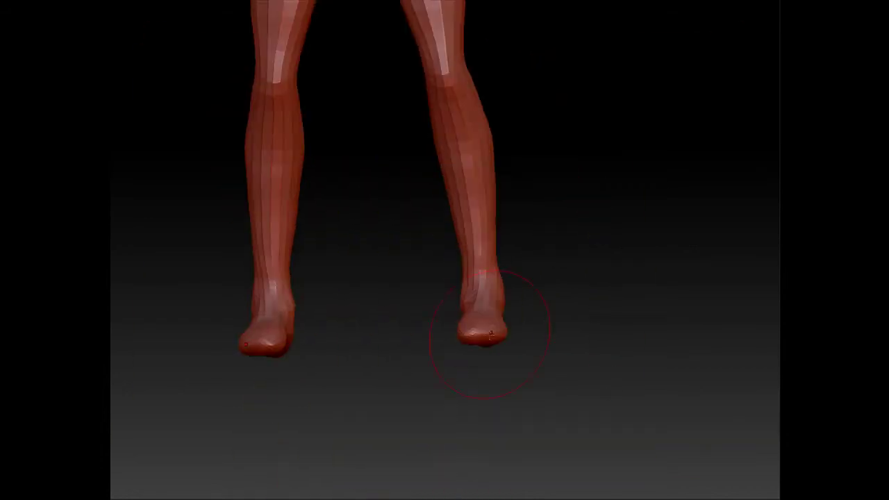
drag(493, 337, 607, 203)
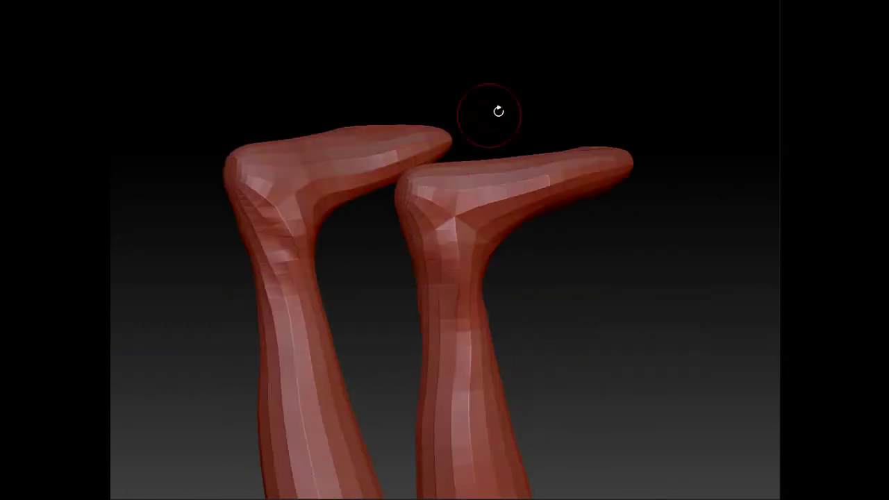
drag(499, 111, 413, 285)
mouse_move(393, 339)
mouse_down()
mouse_move(487, 362)
mouse_move(584, 363)
mouse_up()
drag(417, 244, 488, 335)
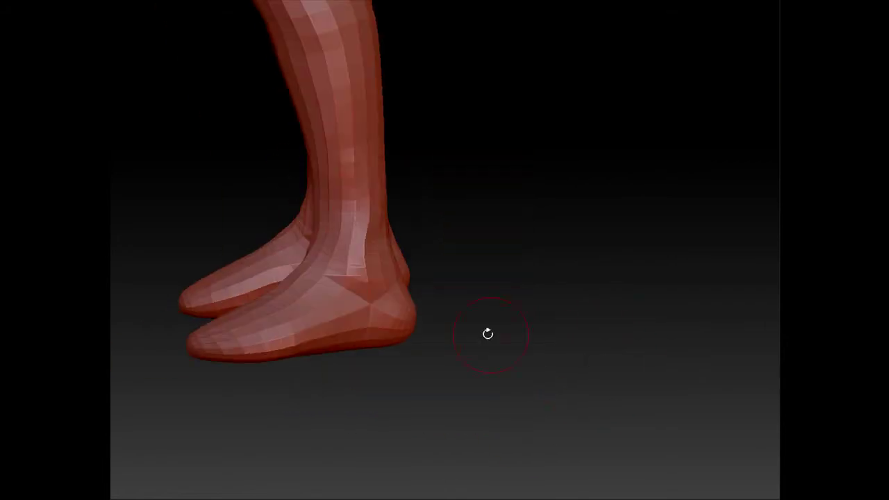
mouse_move(475, 214)
mouse_down()
mouse_move(317, 252)
mouse_move(346, 455)
mouse_up()
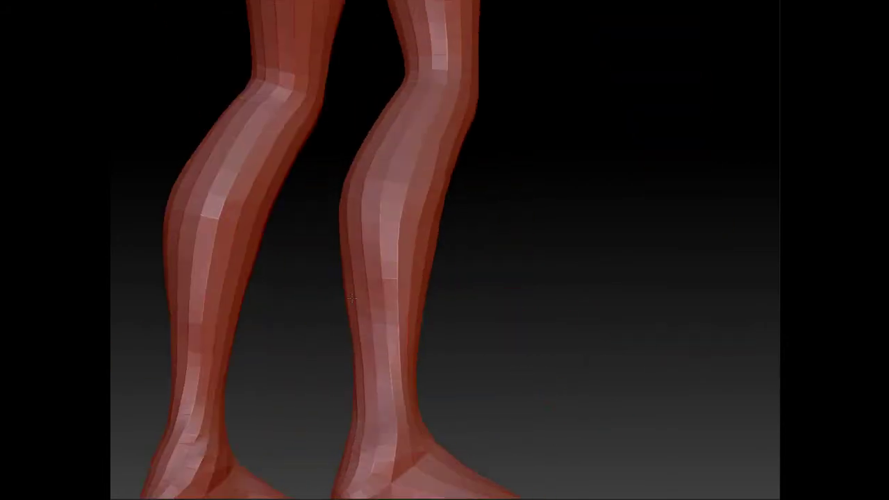
mouse_move(349, 375)
mouse_down()
mouse_move(324, 421)
mouse_move(362, 304)
mouse_move(625, 243)
mouse_move(352, 361)
mouse_move(345, 328)
mouse_move(288, 238)
mouse_move(565, 324)
mouse_move(450, 144)
mouse_up()
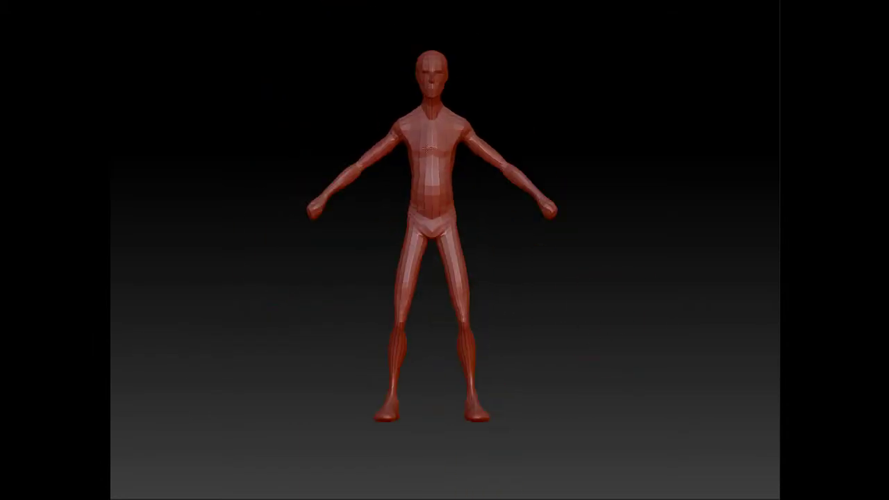
Subdivide the figure and mask a band around the hips.
key(b)
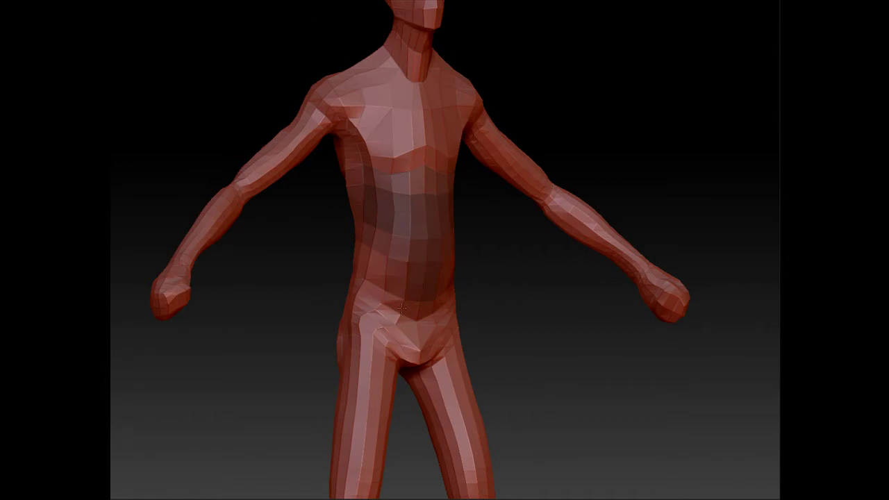
drag(329, 219, 316, 208)
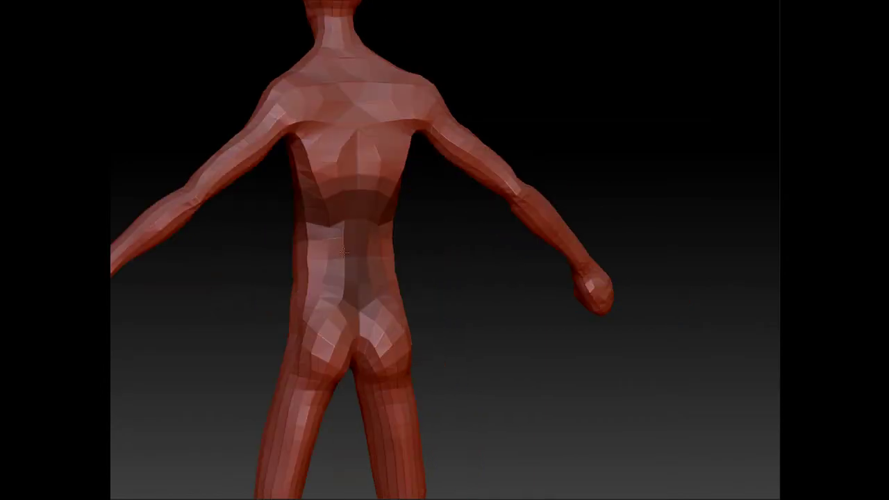
drag(344, 252, 312, 338)
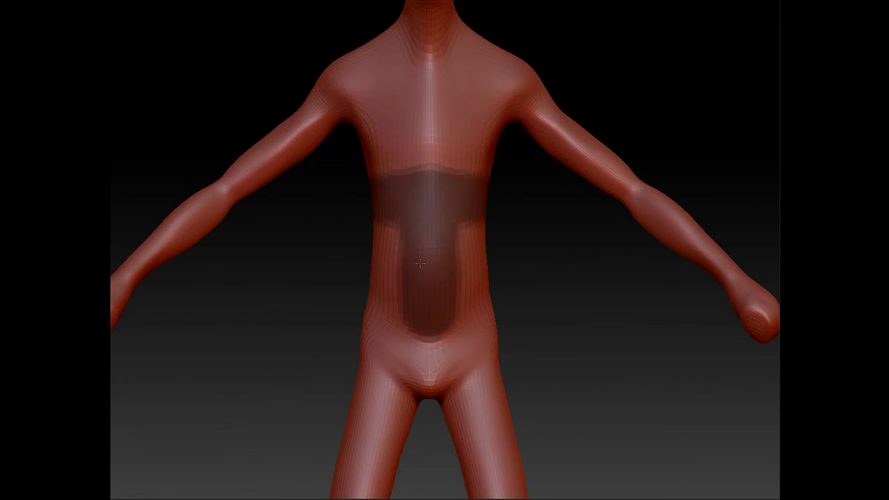
drag(421, 263, 387, 182)
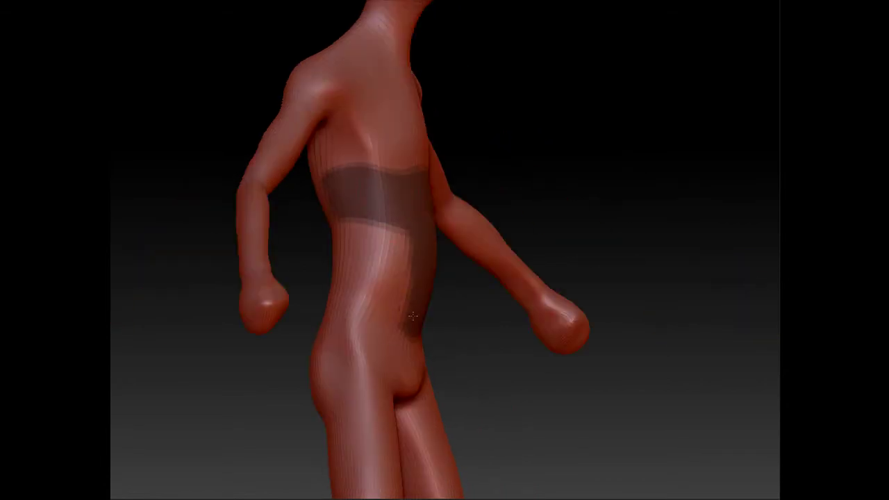
drag(418, 251, 336, 222)
drag(317, 182, 462, 221)
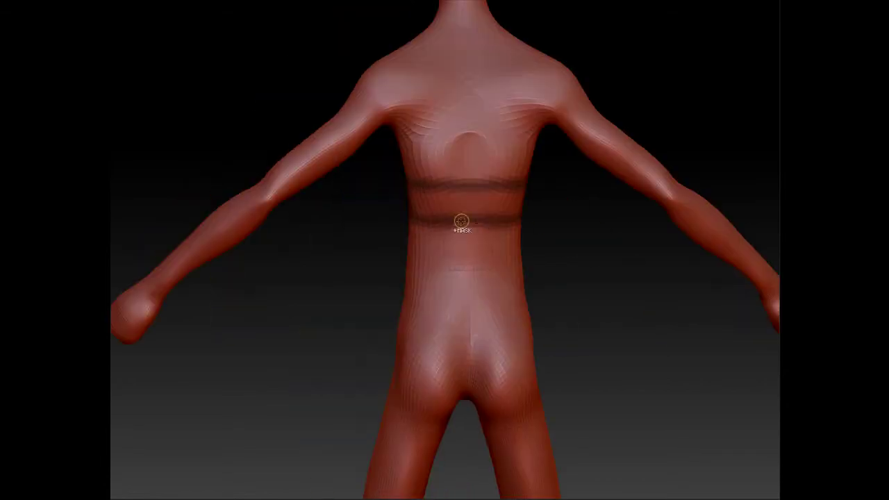
Extract the hip mask into a loincloth with a waistband and a long front flap.
drag(424, 200, 340, 325)
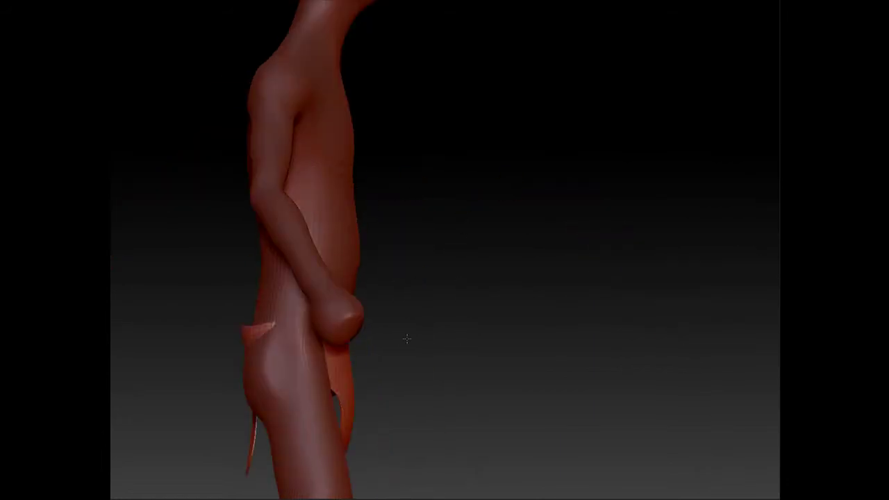
drag(406, 339, 317, 186)
mouse_move(377, 356)
mouse_down()
mouse_move(320, 345)
mouse_move(351, 318)
mouse_move(308, 352)
mouse_up()
mouse_move(256, 269)
mouse_down()
mouse_move(404, 210)
mouse_move(368, 346)
mouse_move(538, 183)
mouse_up()
key(s)
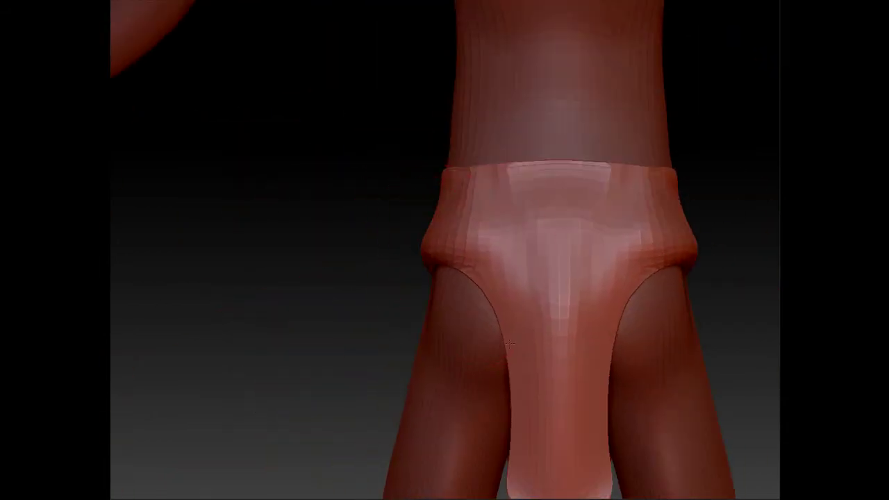
Sculpt rumpled cloth folds into the loincloth with the Clay Buildup brush.
drag(509, 344, 469, 307)
mouse_move(509, 378)
mouse_down()
mouse_move(435, 339)
mouse_move(405, 298)
mouse_up()
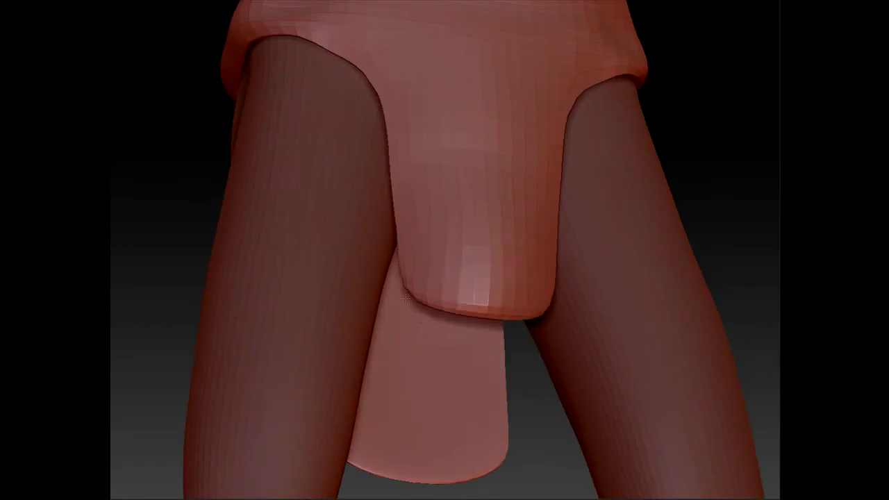
drag(444, 266, 640, 259)
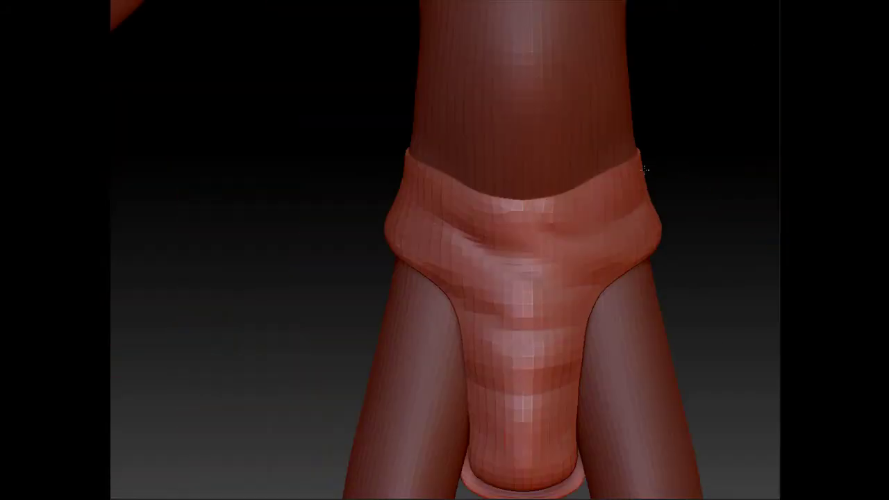
drag(645, 170, 582, 273)
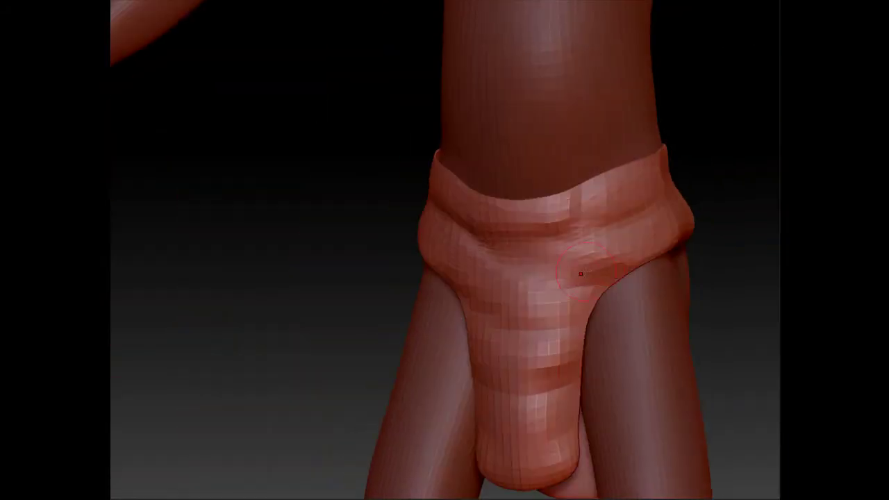
mouse_move(570, 216)
mouse_down()
mouse_move(519, 289)
mouse_move(663, 55)
mouse_move(276, 208)
mouse_move(434, 236)
mouse_up()
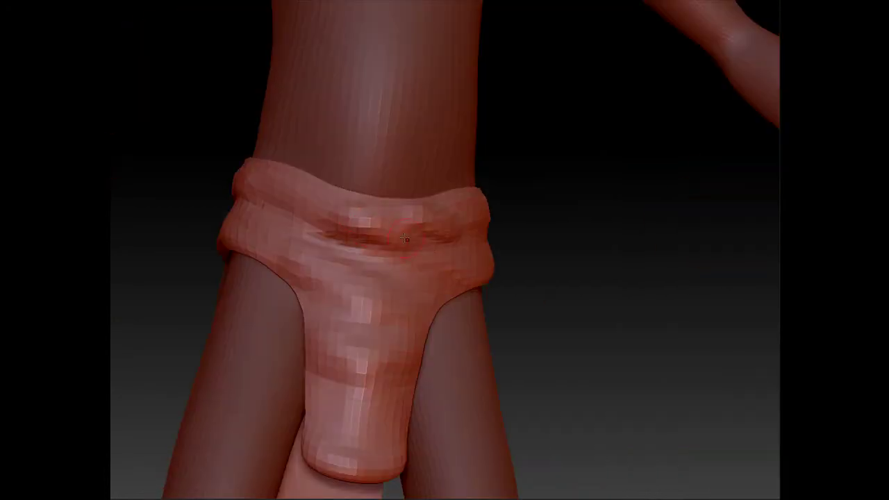
key(f)
alt+drag(631, 317, 431, 297)
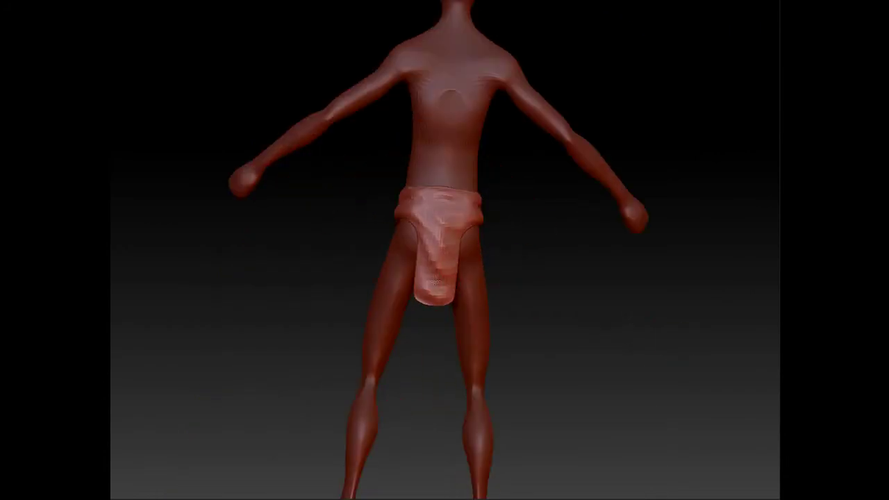
Add a pectoral crease and neck tendons, then rough in the brow, nose and cheekbones.
mouse_move(467, 217)
alt+mouse_down()
mouse_move(558, 248)
mouse_move(432, 218)
mouse_move(305, 217)
mouse_move(393, 239)
mouse_move(325, 229)
mouse_move(465, 308)
mouse_move(403, 268)
alt+mouse_up()
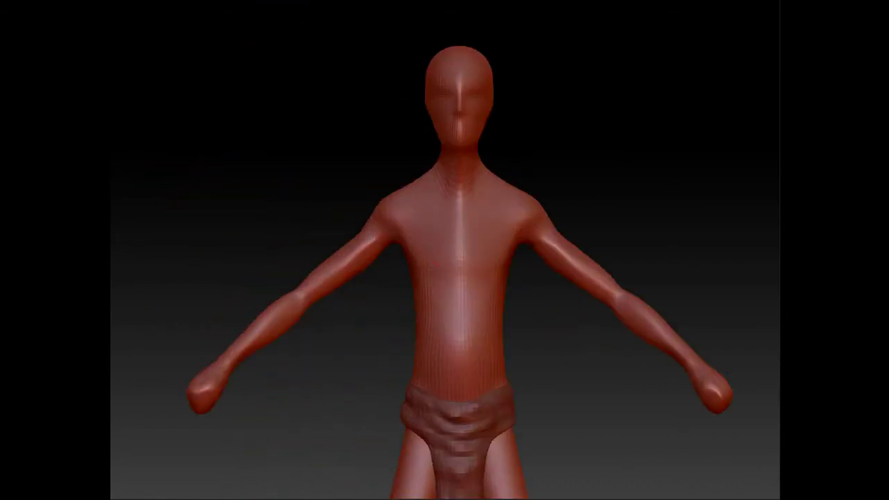
alt+drag(389, 201, 379, 158)
alt+drag(395, 193, 399, 126)
drag(440, 217, 579, 278)
mouse_move(365, 166)
mouse_down()
mouse_move(417, 181)
mouse_move(315, 235)
mouse_up()
key(s)
mouse_move(548, 269)
mouse_down()
mouse_move(372, 306)
mouse_move(519, 439)
mouse_up()
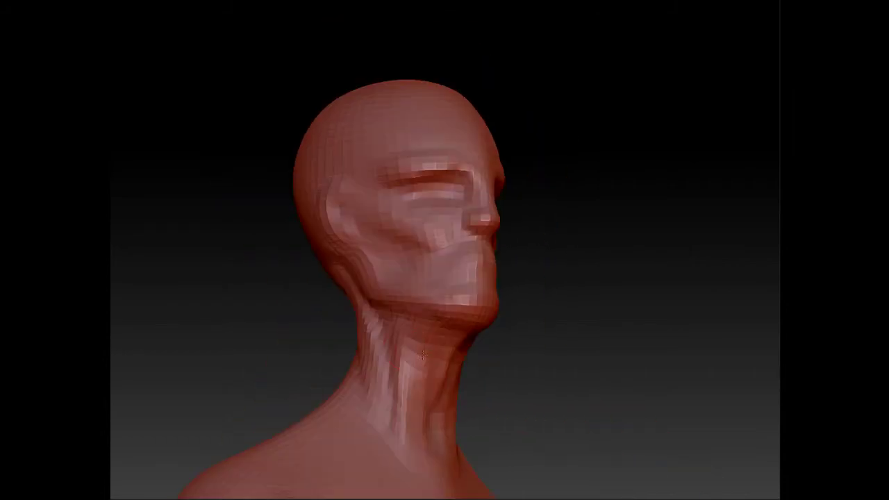
Sculpt shoulder-blade detail on the back and start ribs and collarbones on the front.
mouse_move(445, 375)
mouse_down()
mouse_move(361, 355)
mouse_move(569, 363)
mouse_up()
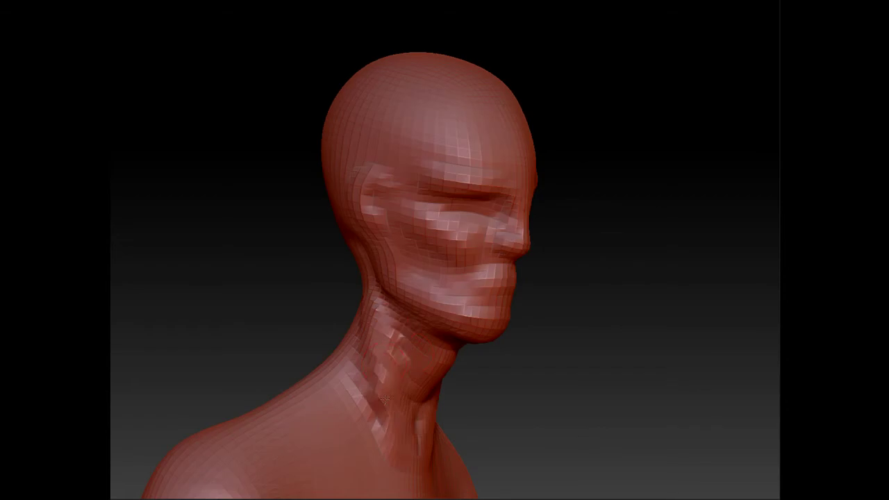
mouse_move(324, 411)
mouse_down()
mouse_move(486, 364)
mouse_move(469, 171)
mouse_up()
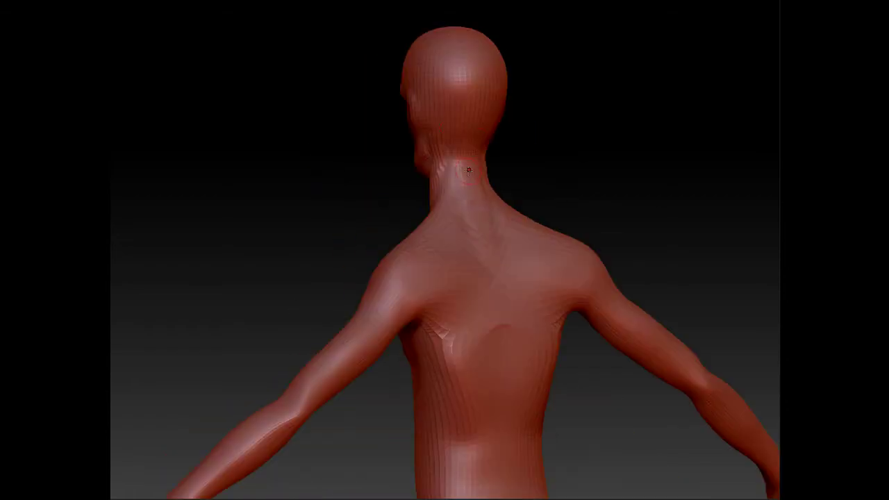
drag(528, 160, 482, 239)
mouse_move(485, 274)
mouse_down()
mouse_move(541, 305)
mouse_move(546, 357)
mouse_move(486, 361)
mouse_move(363, 285)
mouse_move(391, 259)
mouse_up()
key(s)
mouse_move(342, 306)
mouse_down()
mouse_move(389, 389)
mouse_move(431, 417)
mouse_move(437, 442)
mouse_move(435, 428)
mouse_move(452, 424)
mouse_move(462, 331)
mouse_up()
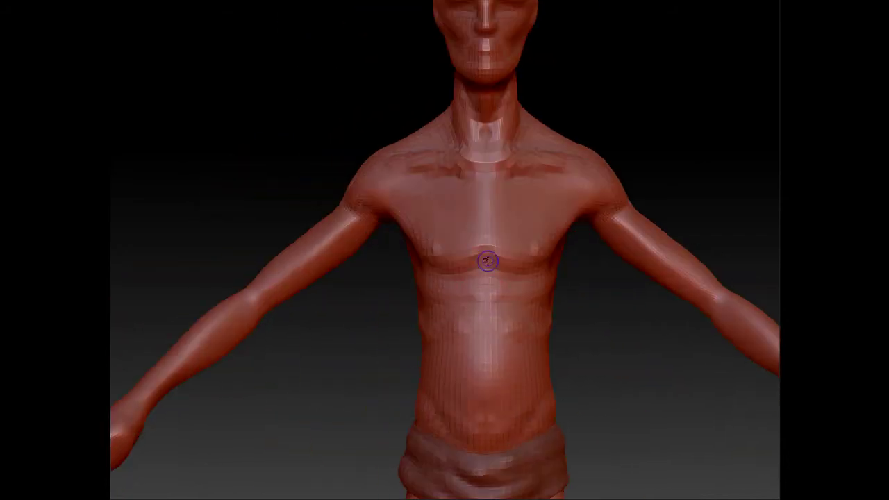
Carve rib ridges along the torso sides and define the deltoid on the shoulder.
drag(441, 222, 486, 294)
drag(463, 130, 294, 332)
drag(452, 140, 366, 339)
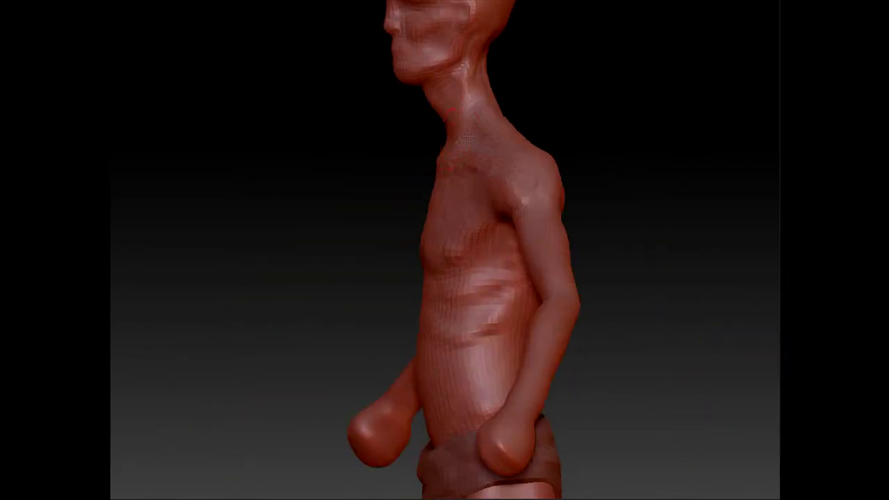
alt+drag(552, 74, 385, 183)
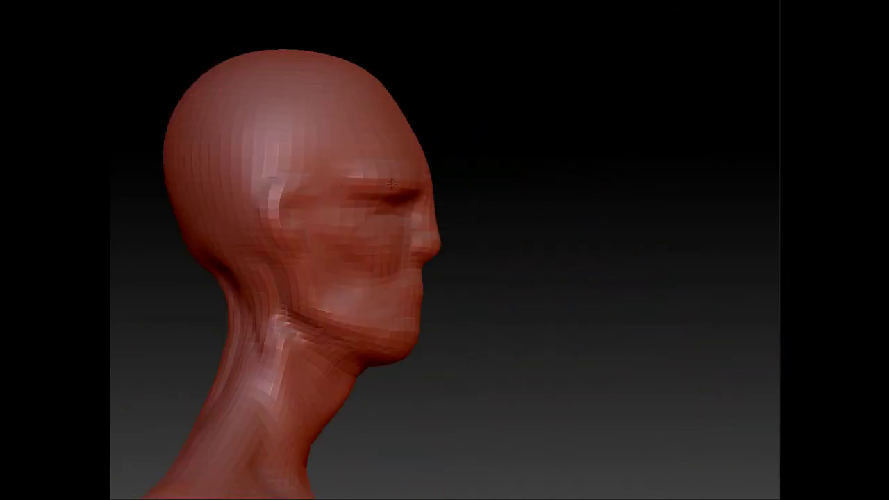
mouse_move(429, 254)
alt+mouse_down()
mouse_move(516, 292)
mouse_move(514, 306)
alt+mouse_up()
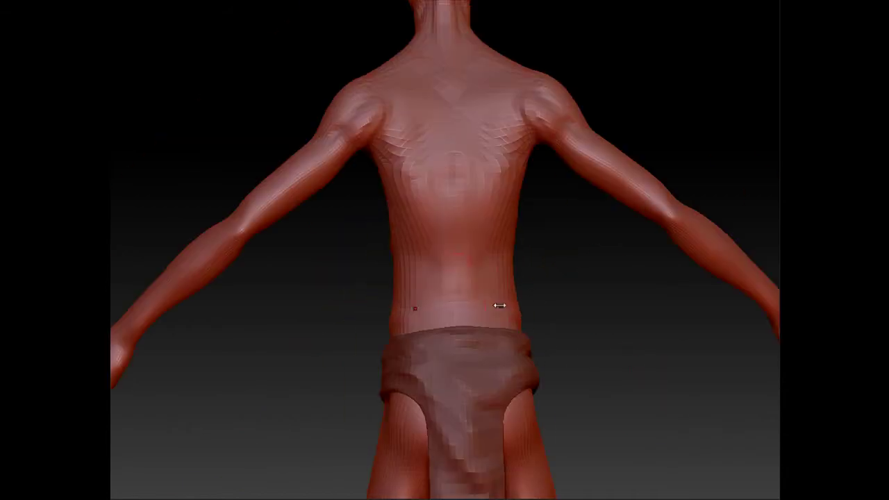
mouse_move(607, 287)
mouse_down()
mouse_move(590, 229)
mouse_move(549, 246)
mouse_move(607, 271)
mouse_move(507, 213)
mouse_up()
mouse_move(476, 254)
mouse_down()
mouse_move(372, 382)
mouse_move(365, 368)
mouse_up()
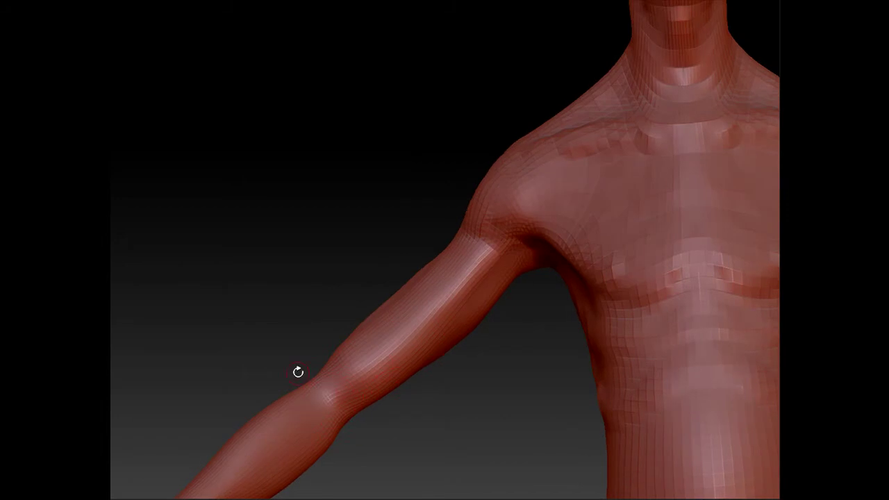
Shape the upper arms and forearms, adding an elbow bulge.
drag(321, 396, 366, 329)
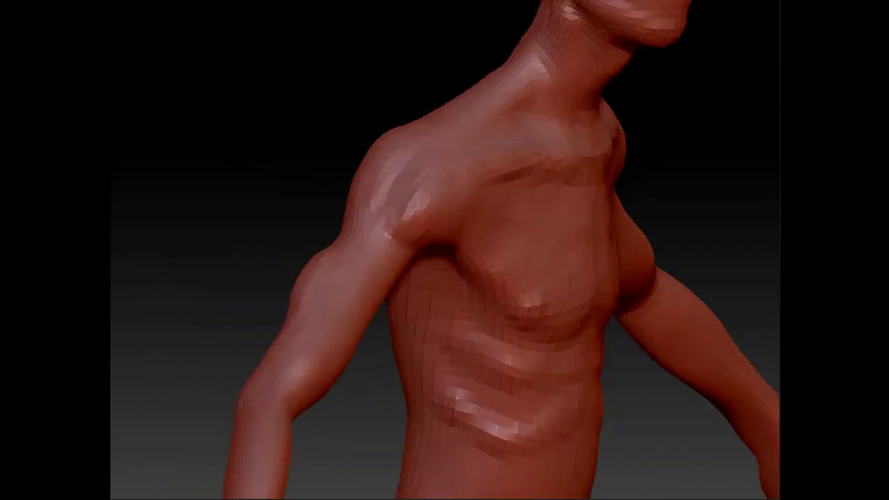
mouse_move(290, 281)
mouse_down()
mouse_move(623, 331)
mouse_move(401, 360)
mouse_up()
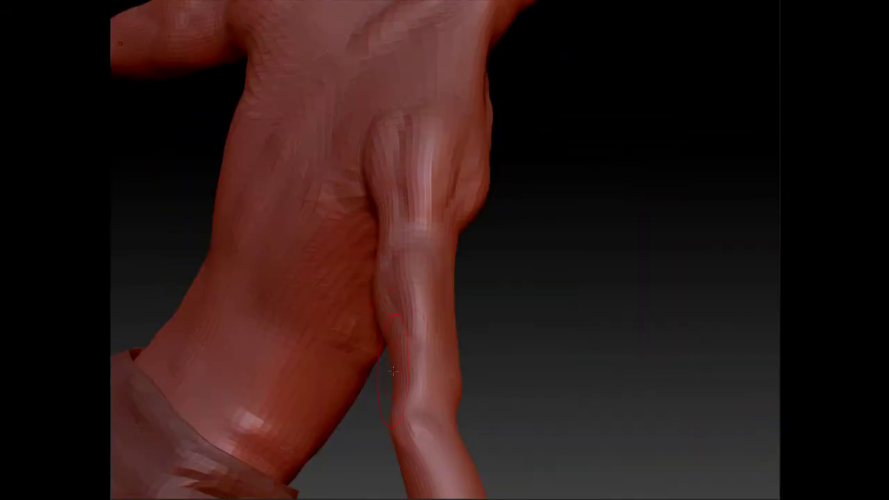
mouse_move(524, 305)
mouse_down()
mouse_move(322, 235)
mouse_move(417, 248)
mouse_up()
key(s)
drag(481, 271, 514, 192)
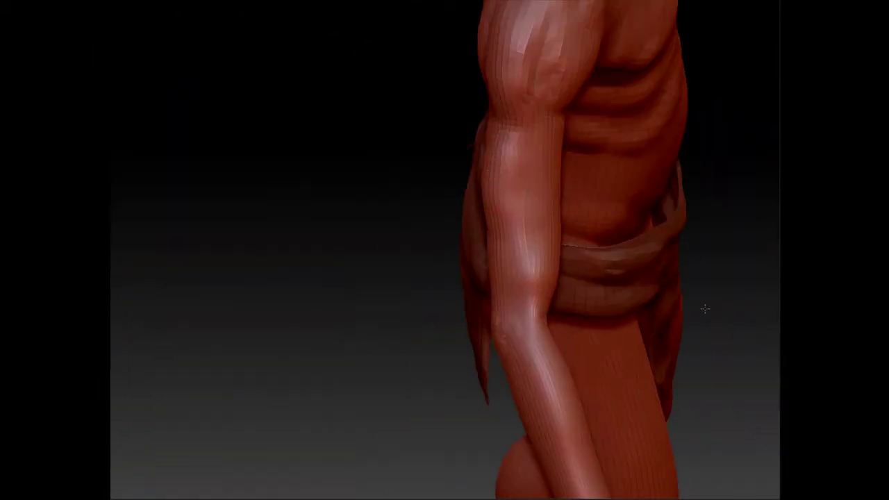
mouse_move(564, 221)
mouse_down()
mouse_move(413, 351)
mouse_move(306, 301)
mouse_move(403, 222)
mouse_move(391, 411)
mouse_up()
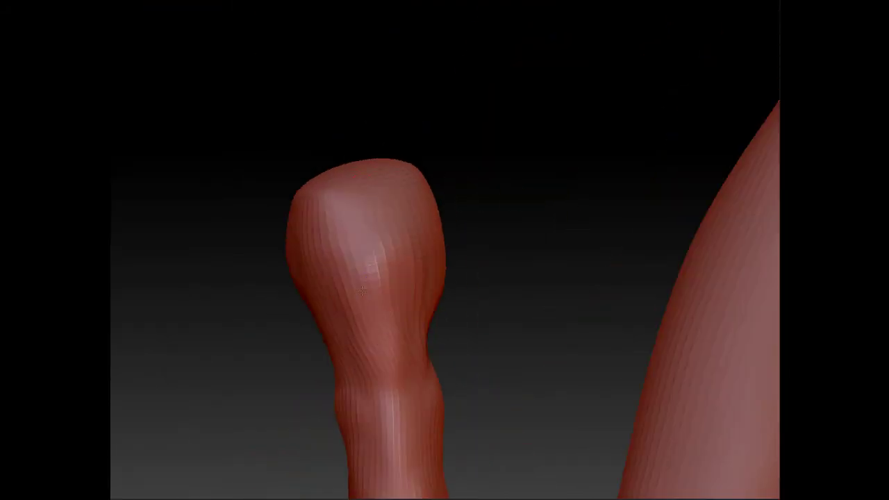
Form clenched fists with knuckle ridges and check the whole figure from the front.
mouse_move(391, 188)
mouse_down()
mouse_move(334, 206)
mouse_move(313, 230)
mouse_move(335, 271)
mouse_move(403, 264)
mouse_move(444, 234)
mouse_move(481, 239)
mouse_move(436, 212)
mouse_move(510, 158)
mouse_move(535, 162)
mouse_move(464, 177)
mouse_up()
key(f)
mouse_move(570, 268)
mouse_down()
mouse_move(585, 242)
mouse_move(302, 155)
mouse_move(442, 79)
mouse_move(427, 59)
mouse_move(408, 300)
mouse_up()
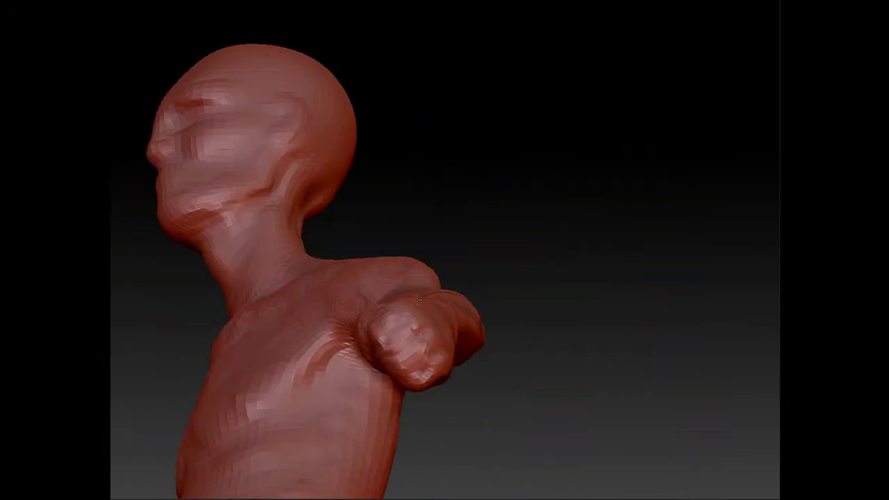
key(f)
drag(566, 359, 289, 147)
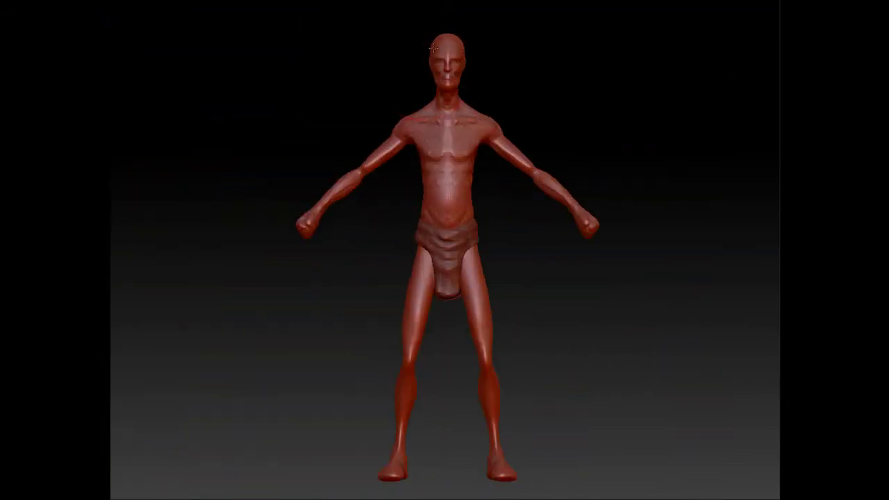
Smooth the thin thighs, knees and calves, then hide the loincloth SubTool.
drag(445, 86, 419, 128)
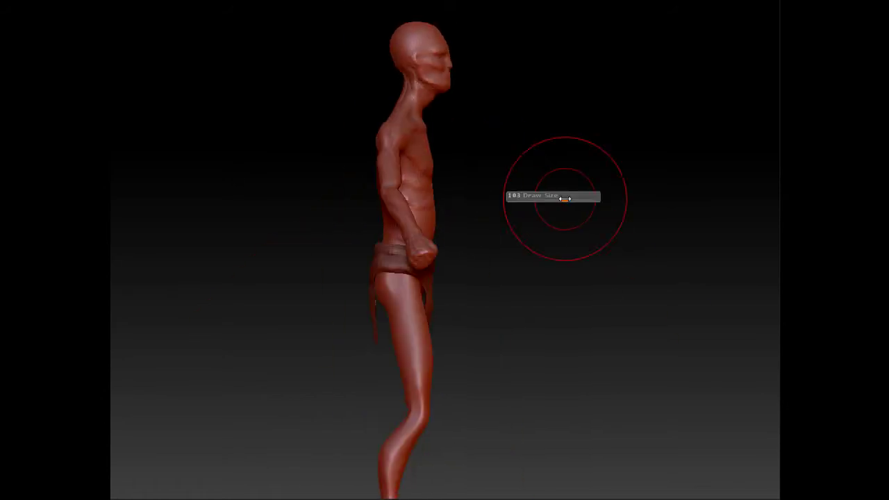
key(s)
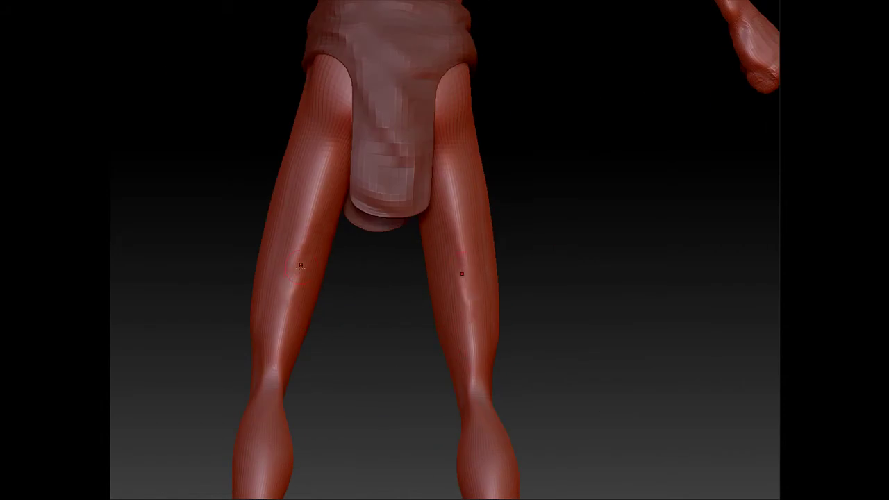
drag(296, 271, 510, 196)
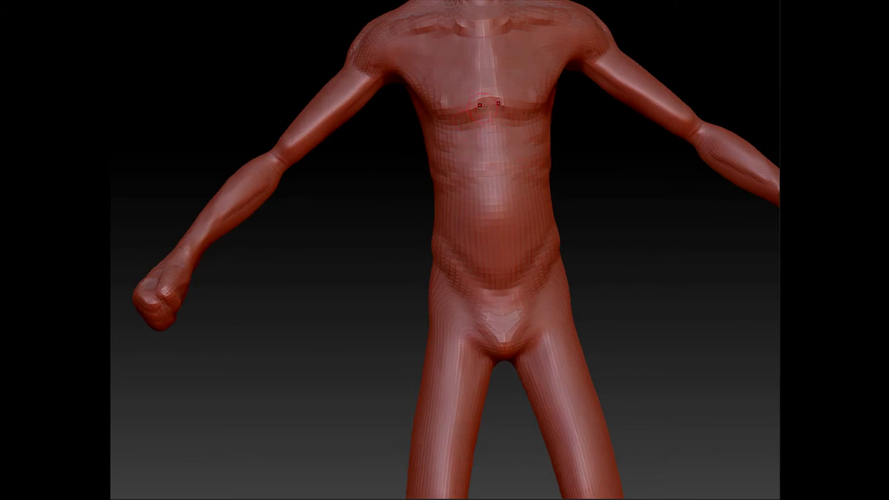
Sculpt the knees and calves at Draw Size about 122, finishing toes and ankle bones.
drag(647, 296, 511, 350)
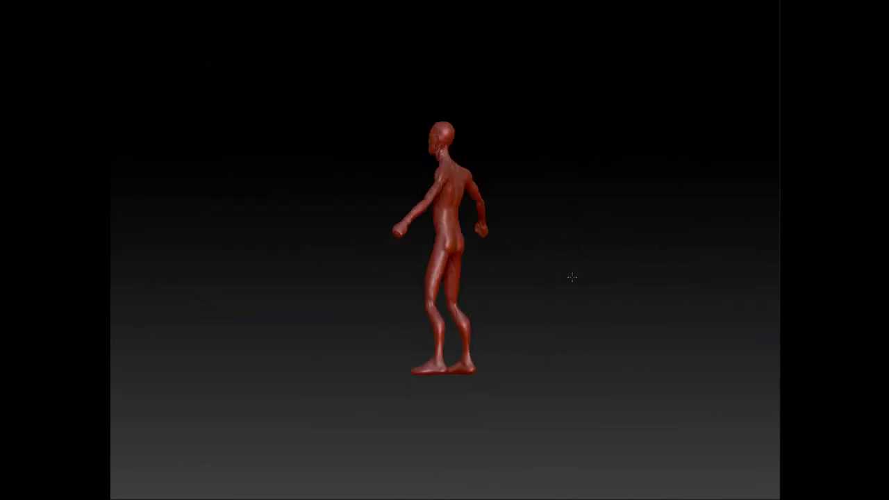
drag(572, 401, 582, 343)
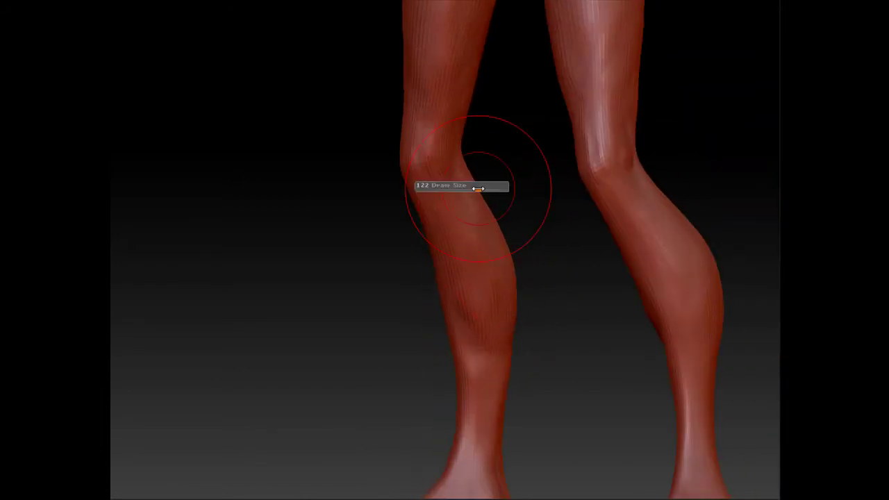
mouse_move(681, 259)
mouse_down()
mouse_move(574, 307)
mouse_move(420, 314)
mouse_up()
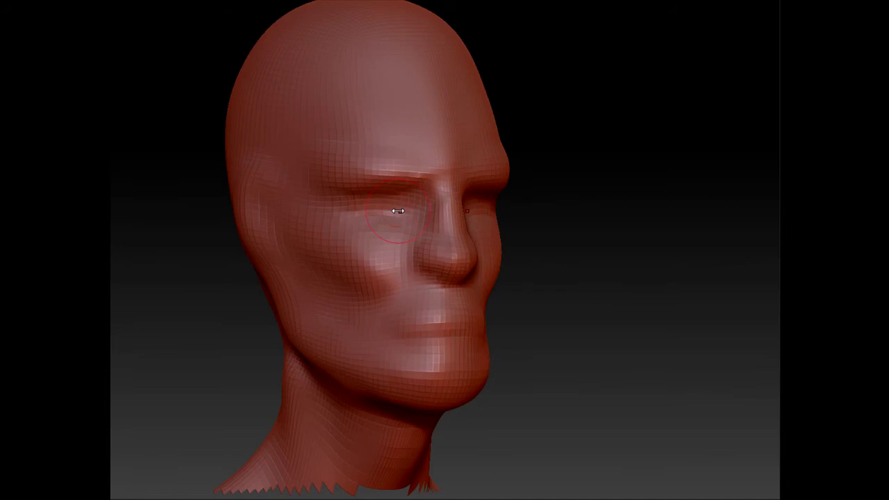
Turn the head from a straight front view to a rear three-quarter view to check the cheeks.
shift+right_drag(397, 211, 353, 178)
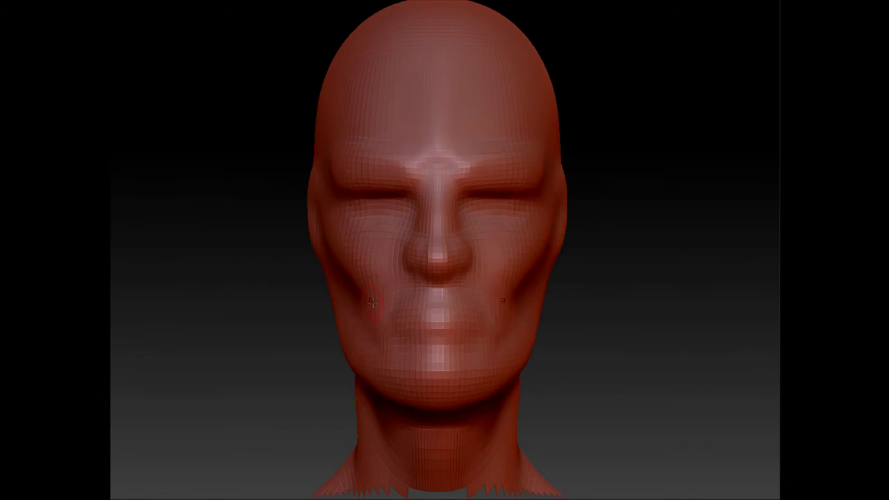
mouse_move(412, 384)
shift+right_down()
mouse_move(628, 263)
mouse_move(257, 214)
shift+right_up()
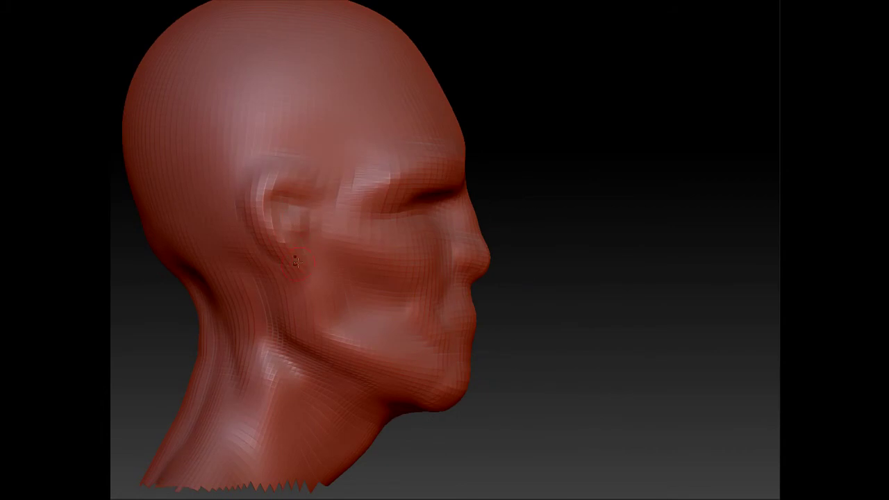
right_drag(290, 266, 292, 268)
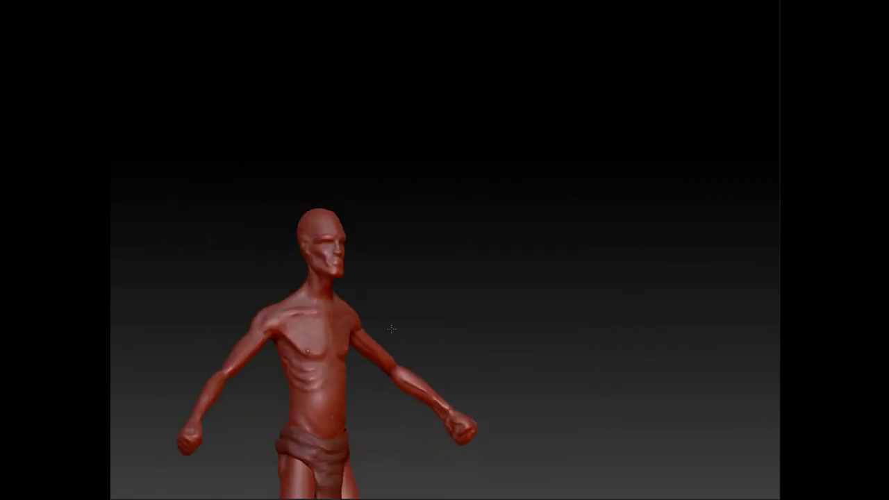
Mask the upper back, shoulders, neck and head where the hood will be extracted.
mouse_move(375, 243)
ctrl+mouse_down()
mouse_move(528, 236)
mouse_move(448, 304)
ctrl+mouse_up()
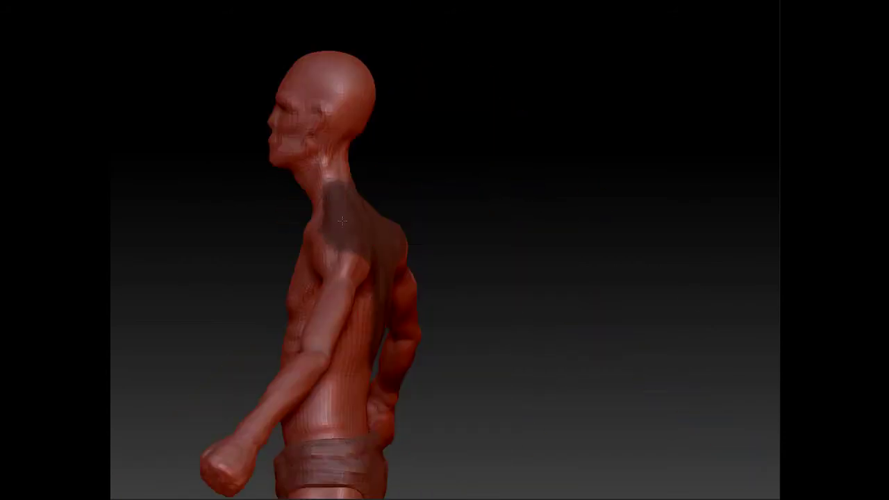
mouse_move(431, 174)
ctrl+mouse_down()
mouse_move(410, 83)
mouse_move(361, 56)
ctrl+mouse_up()
drag(398, 245, 598, 270)
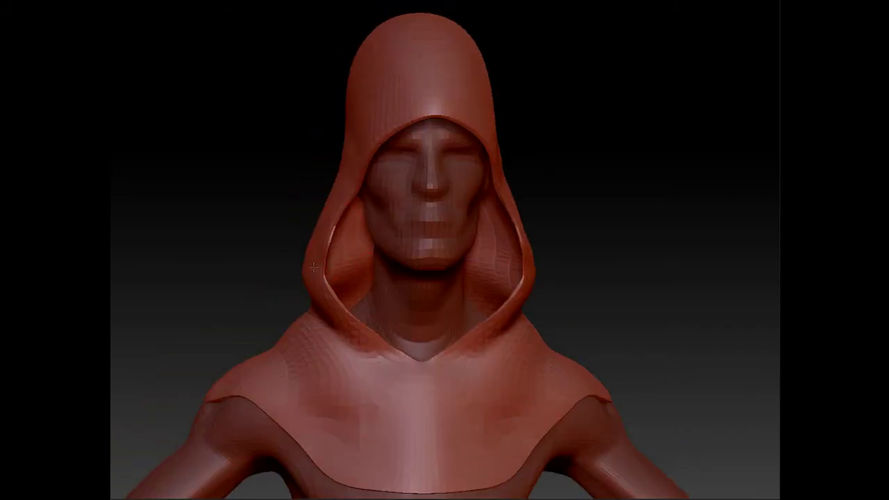
Push the hood's right edge outward with the Move brush.
mouse_move(366, 176)
right_down()
mouse_move(420, 120)
mouse_move(390, 135)
right_up()
right_drag(299, 218, 386, 335)
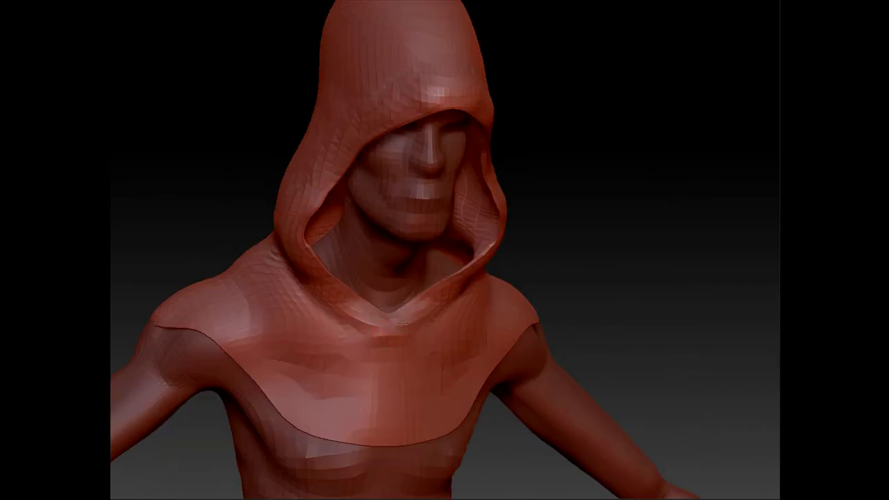
right_drag(327, 293, 479, 112)
mouse_move(337, 192)
right_down()
mouse_move(512, 253)
mouse_move(452, 278)
right_up()
mouse_move(531, 235)
right_down()
mouse_move(469, 201)
mouse_move(611, 132)
right_up()
drag(500, 97, 486, 222)
drag(479, 41, 419, 282)
mouse_move(420, 282)
right_down()
mouse_move(554, 411)
mouse_move(516, 90)
mouse_move(267, 203)
mouse_move(326, 28)
mouse_move(468, 74)
mouse_move(268, 258)
mouse_move(548, 259)
mouse_move(430, 264)
mouse_move(417, 292)
right_up()
Carve two symmetric dents and several folds into the cowl's collar.
drag(407, 323, 403, 337)
right_drag(405, 337, 389, 251)
drag(291, 236, 229, 313)
drag(208, 257, 305, 326)
drag(187, 278, 313, 361)
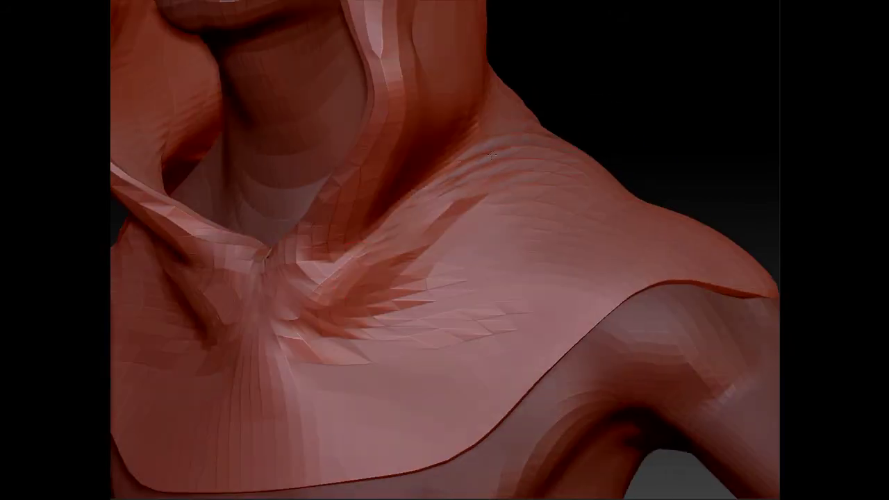
Review the hooded figure from side, back and front, undoing the last change.
right_drag(408, 218, 313, 278)
drag(389, 362, 514, 354)
mouse_move(313, 278)
alt+right_down()
mouse_move(291, 208)
mouse_move(280, 268)
mouse_move(442, 189)
alt+right_up()
mouse_move(387, 297)
right_down()
mouse_move(421, 242)
mouse_move(368, 243)
mouse_move(294, 268)
mouse_move(414, 268)
mouse_move(437, 190)
mouse_move(313, 205)
mouse_move(481, 199)
mouse_move(542, 209)
mouse_move(649, 324)
mouse_move(695, 327)
right_up()
right_drag(406, 277, 502, 270)
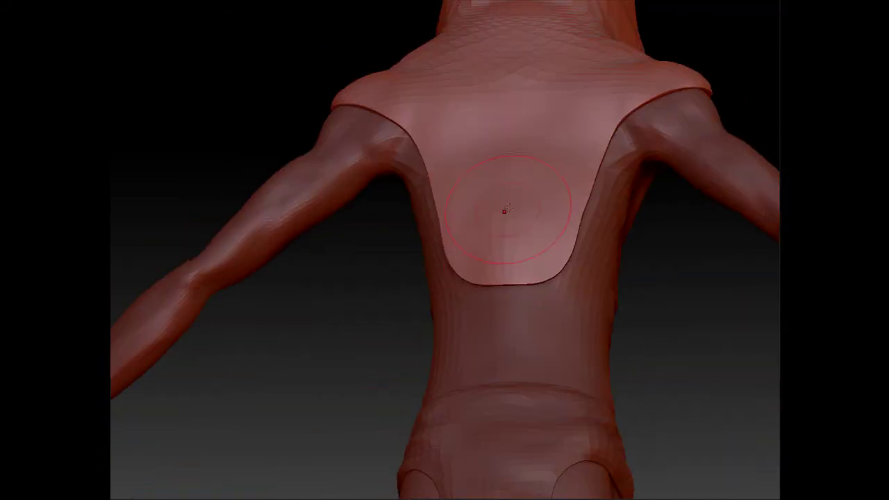
mouse_move(450, 244)
right_down()
mouse_move(486, 252)
mouse_move(482, 175)
mouse_move(612, 257)
right_up()
key(ctrl+z)
key(ctrl+z)
mouse_move(444, 65)
right_down()
mouse_move(486, 125)
mouse_move(579, 199)
mouse_move(579, 209)
right_up()
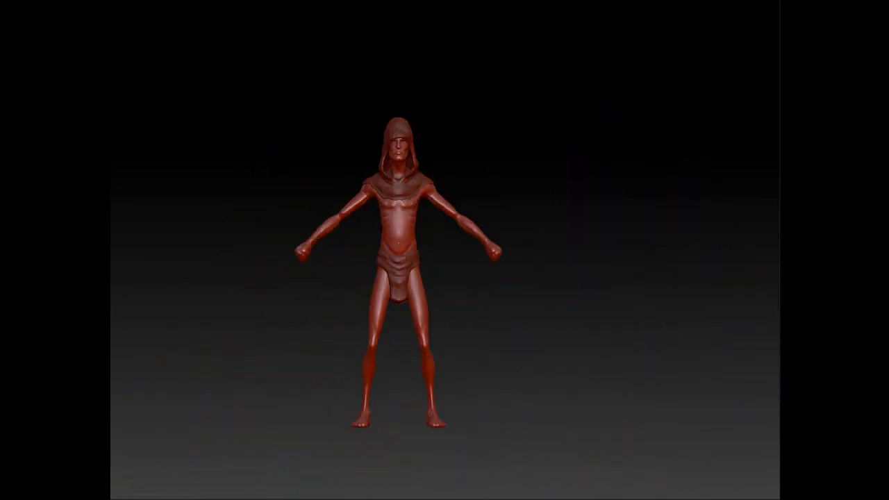
Fill the figure with the current colour and apply a shaded material from the Material picker.
key(ctrl+f)
key(m)
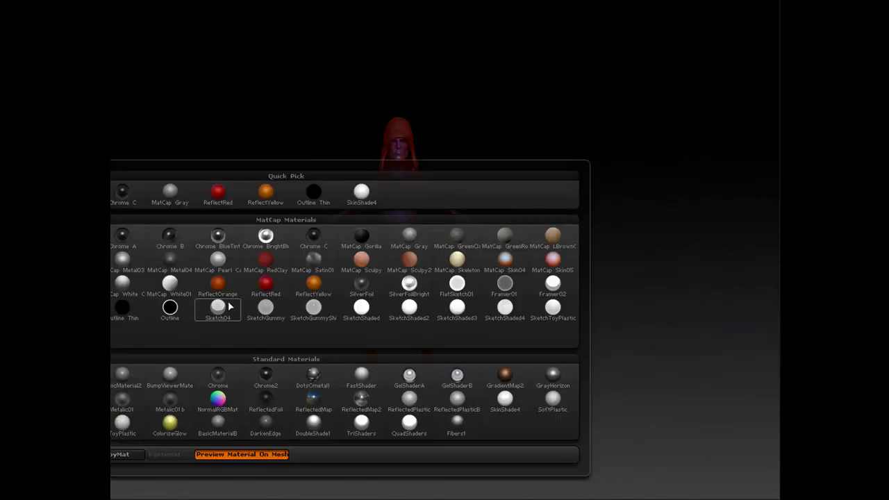
click(456, 291)
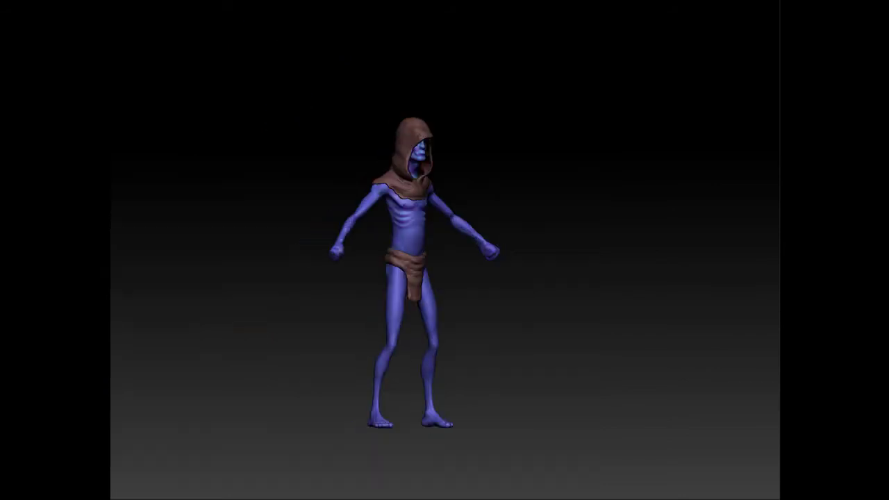